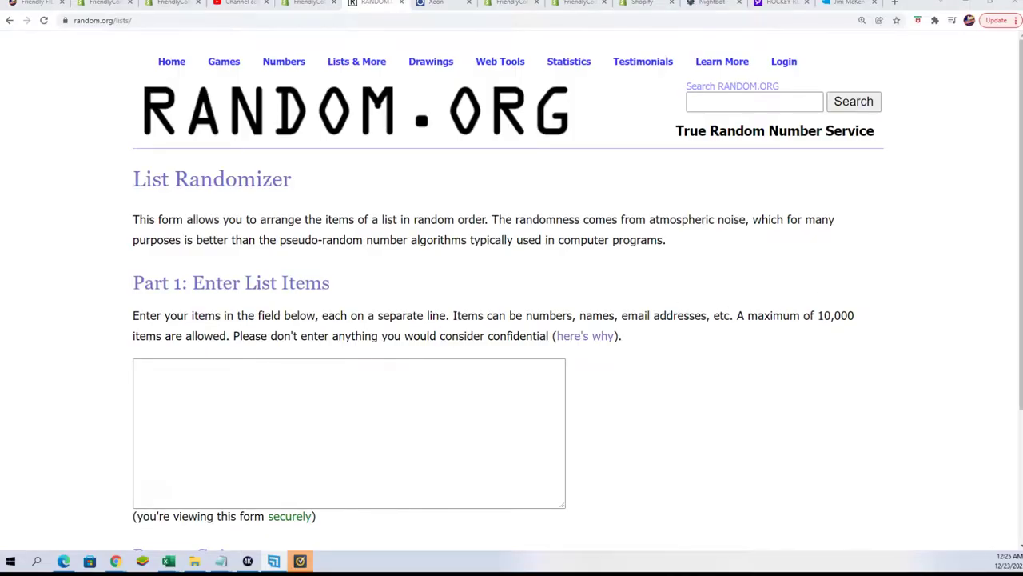
left_click_drag(951, 41, 544, 42)
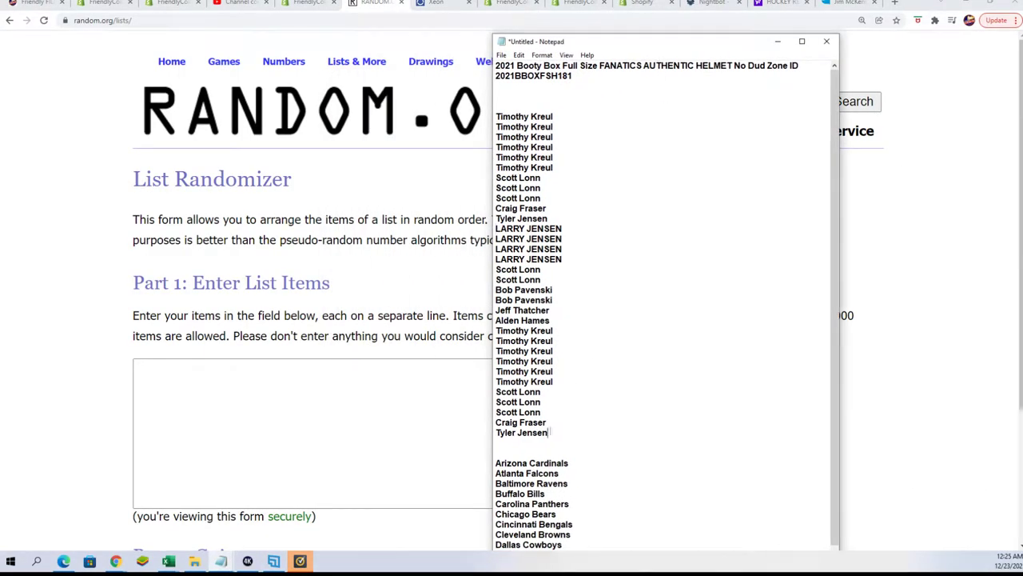
left_click_drag(549, 432, 496, 116)
right_click(517, 149)
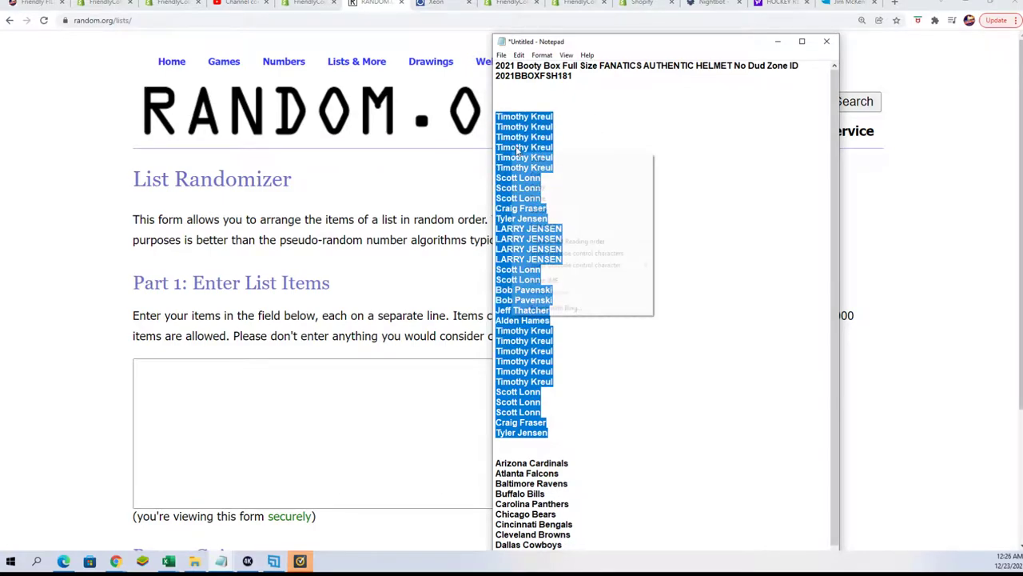
left_click(531, 192)
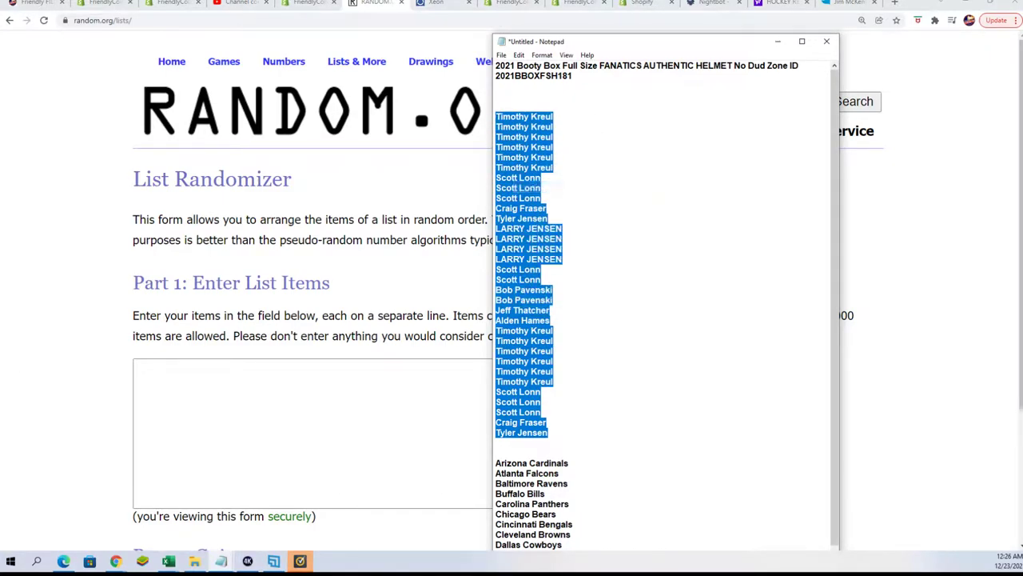
left_click(36, 250)
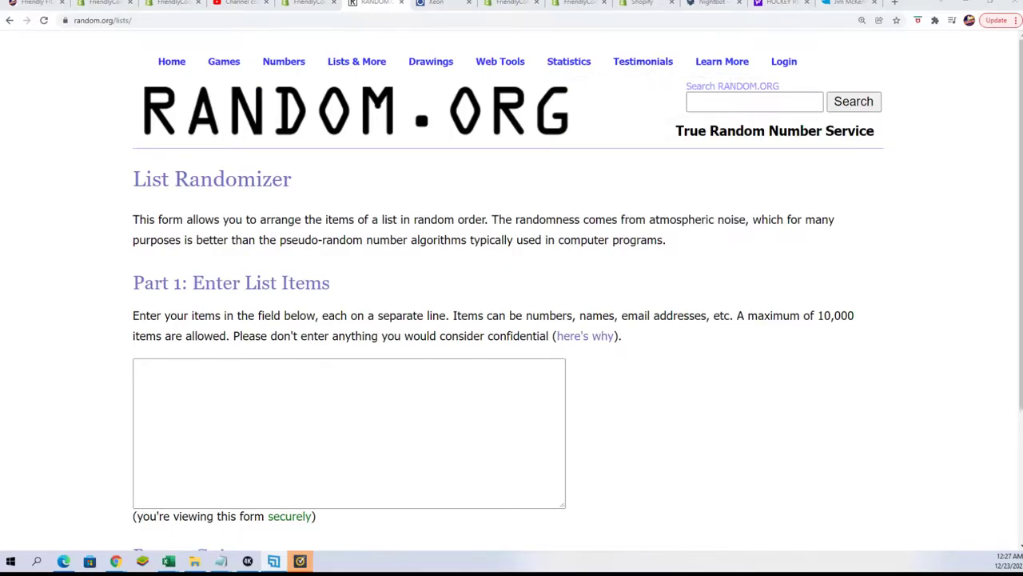
left_click(274, 561)
left_click_drag(559, 76, 612, 46)
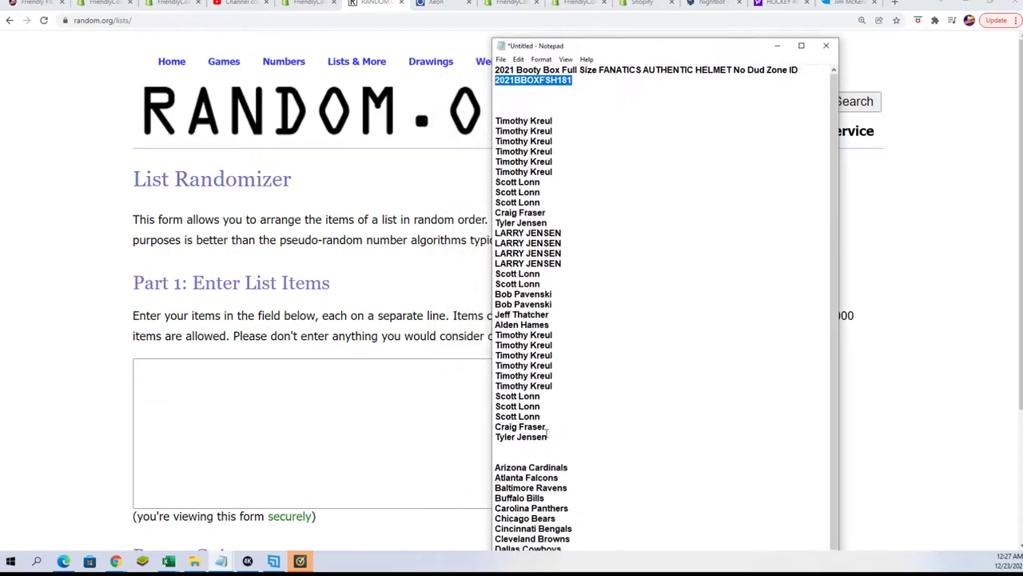
mouse_move(549, 436)
left_mouse_down()
mouse_move(517, 141)
mouse_move(495, 121)
left_mouse_up()
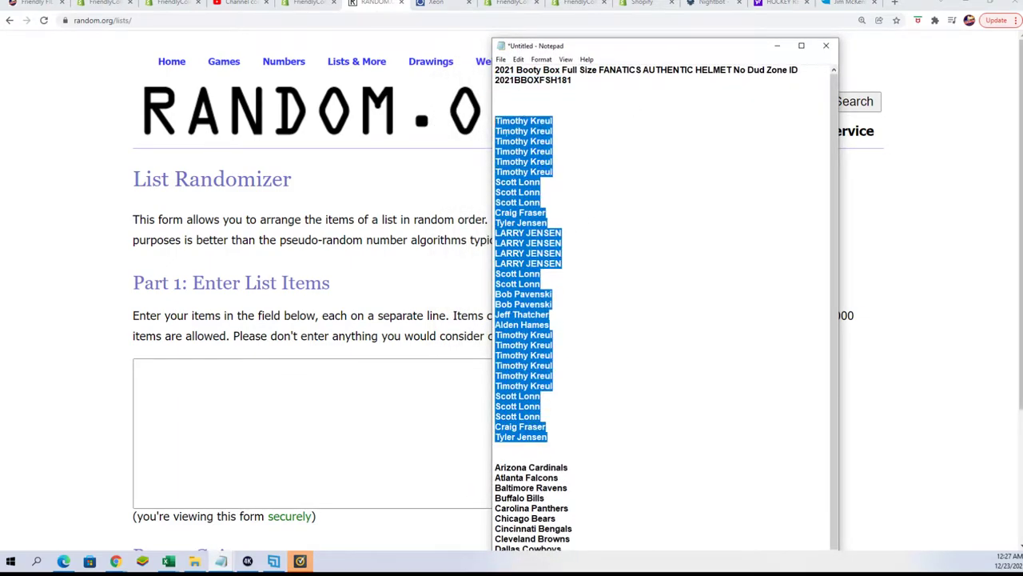
right_click(502, 133)
left_click(539, 168)
Step: Paste the 32 owner names into the List Randomizer and randomize them
left_click(146, 366)
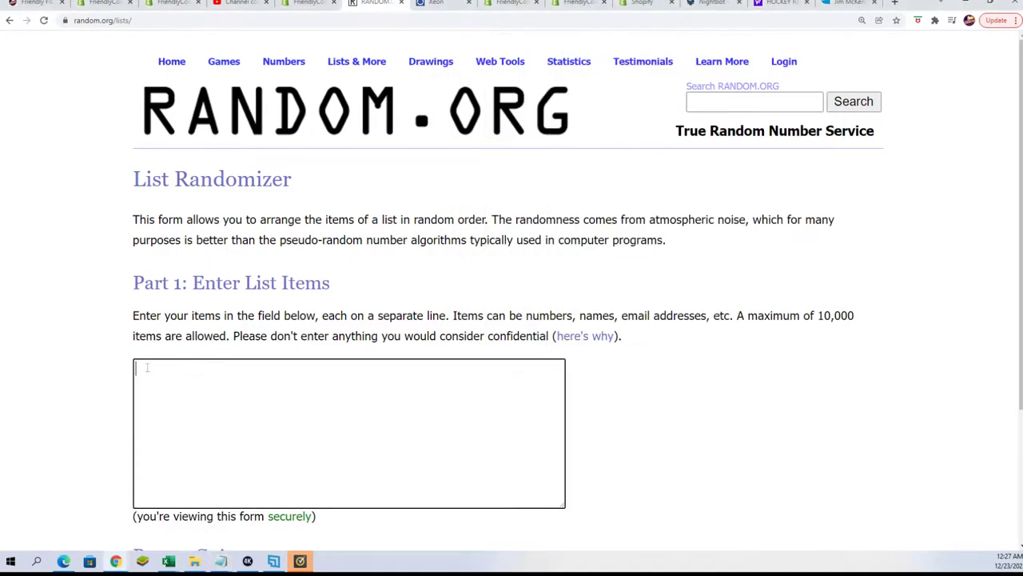
right_click(146, 367)
left_click(187, 449)
scroll(288, 424, "down", 3)
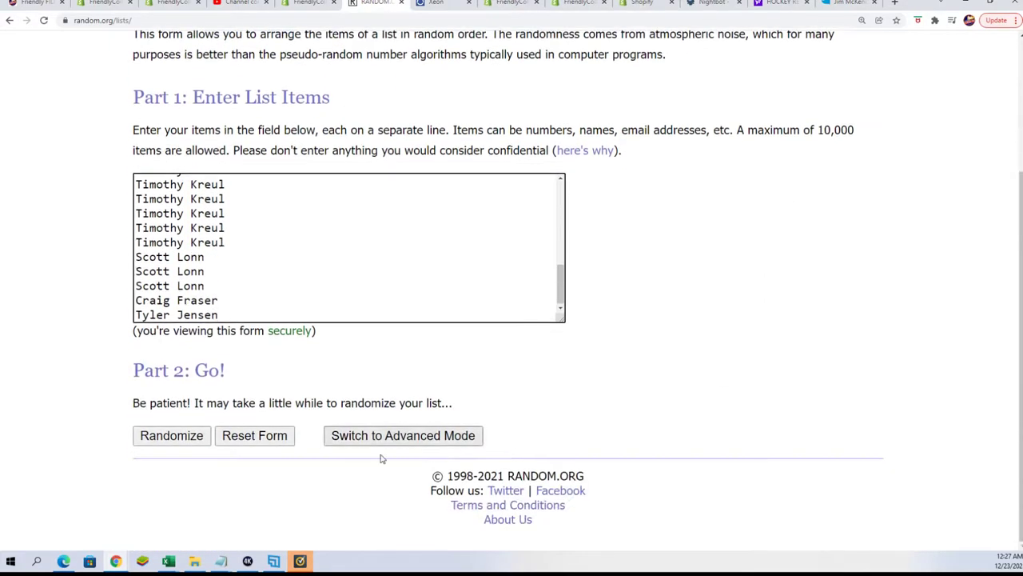
left_click(148, 440)
Step: Reshuffle the owner names six more times with Again!
scroll(152, 432, "down", 2)
scroll(152, 432, "down", 3)
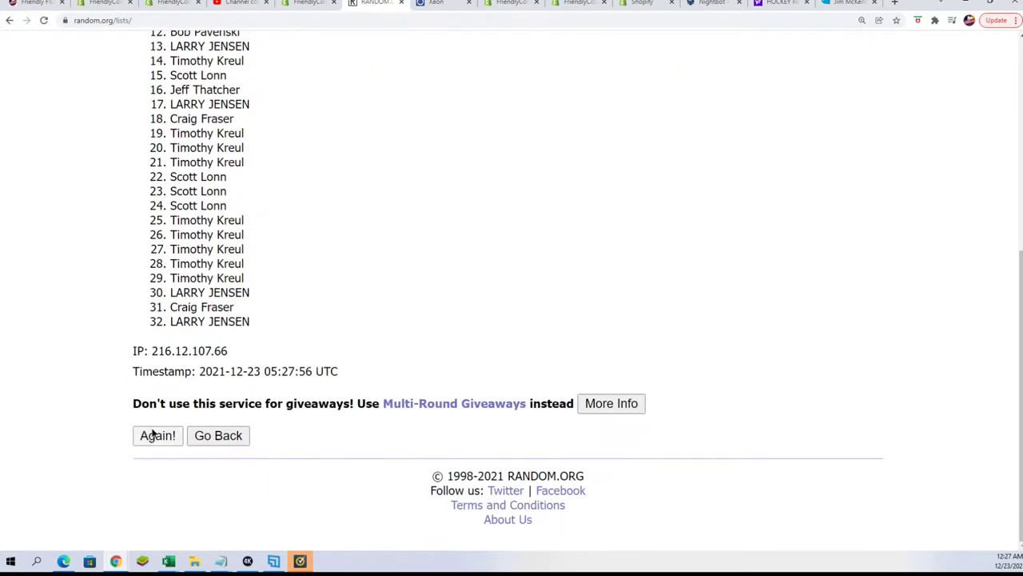
left_click(154, 432)
scroll(148, 431, "down", 1)
scroll(143, 432, "down", 2)
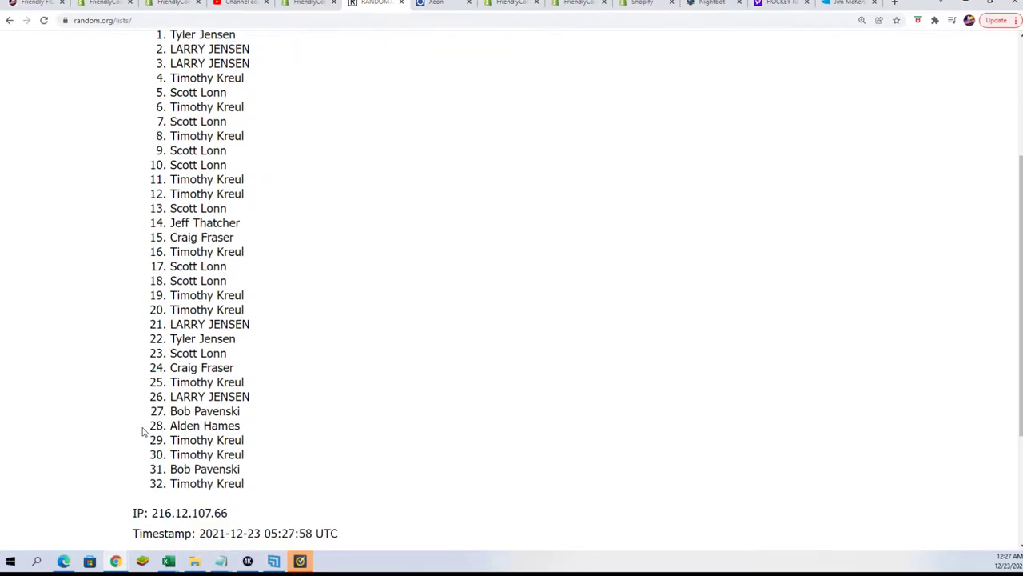
scroll(143, 432, "down", 3)
left_click(155, 434)
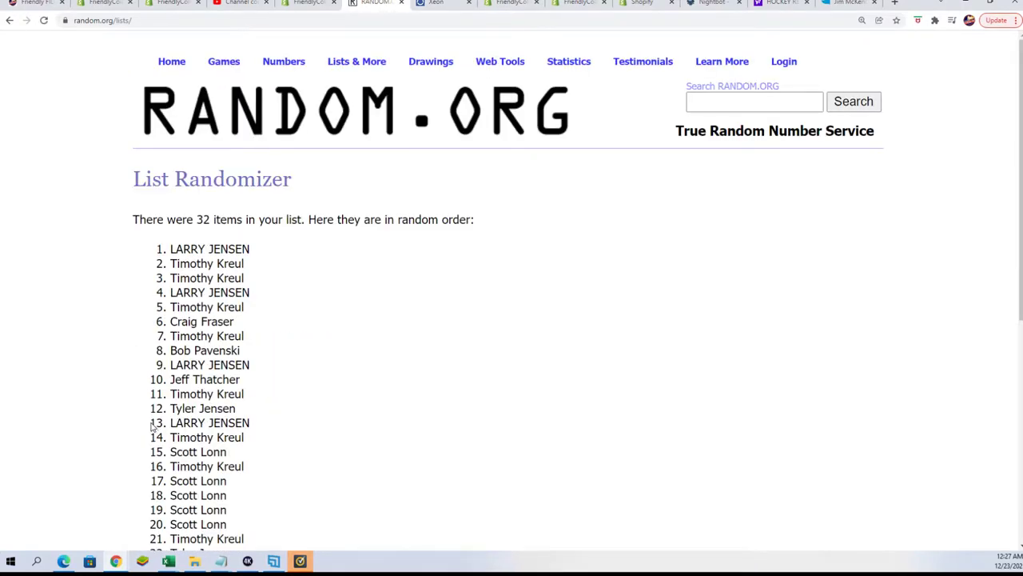
scroll(114, 416, "down", 5)
left_click(151, 463)
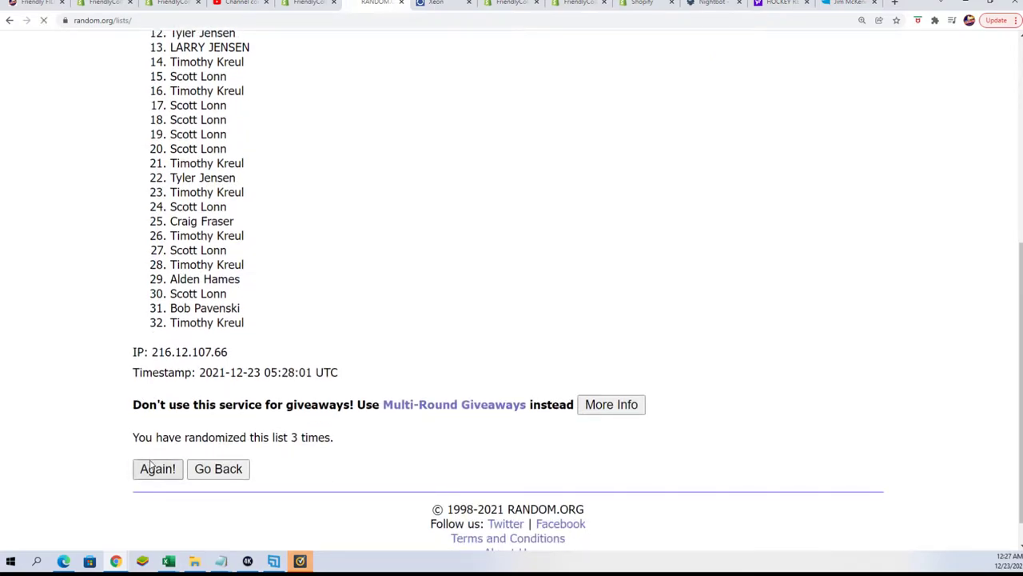
scroll(154, 445, "down", 5)
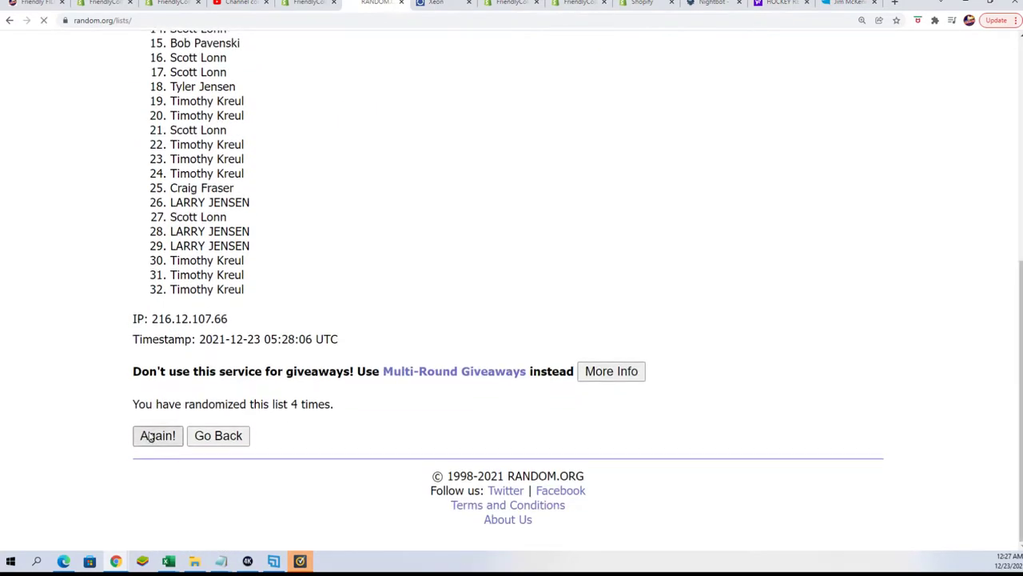
left_click(150, 436)
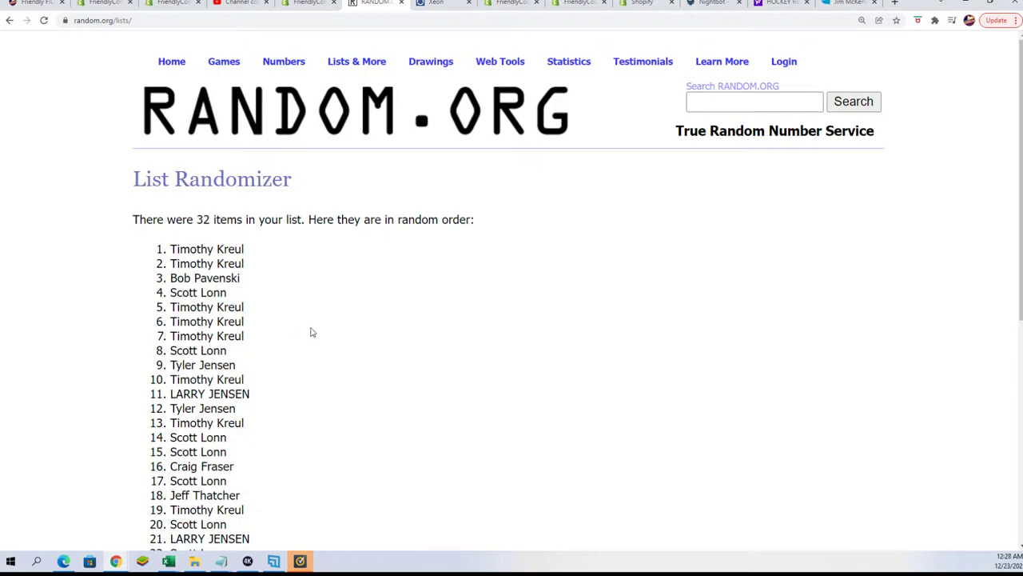
scroll(312, 331, "down", 4)
scroll(290, 354, "down", 1)
left_click(155, 470)
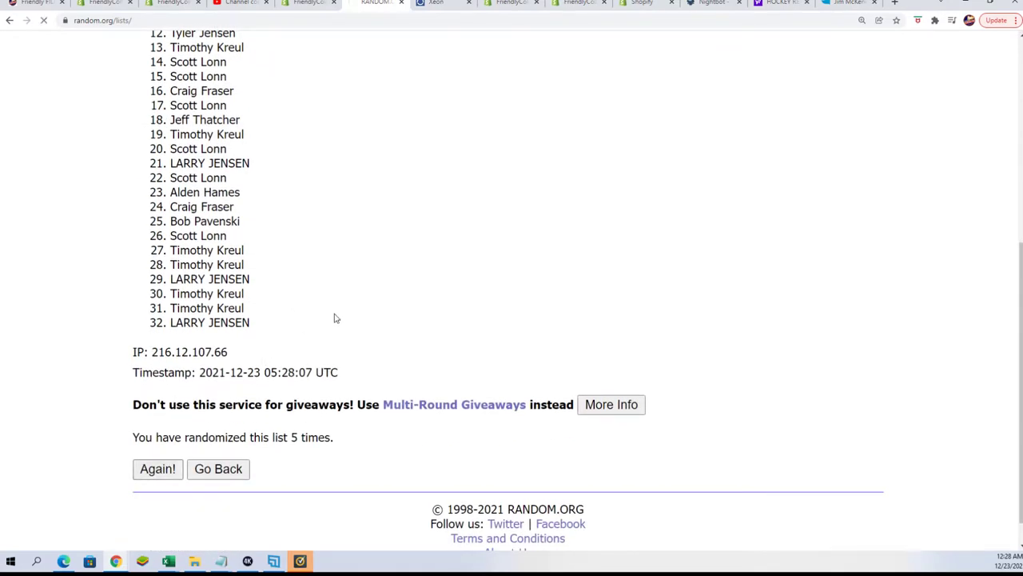
scroll(327, 327, "down", 5)
left_click(153, 437)
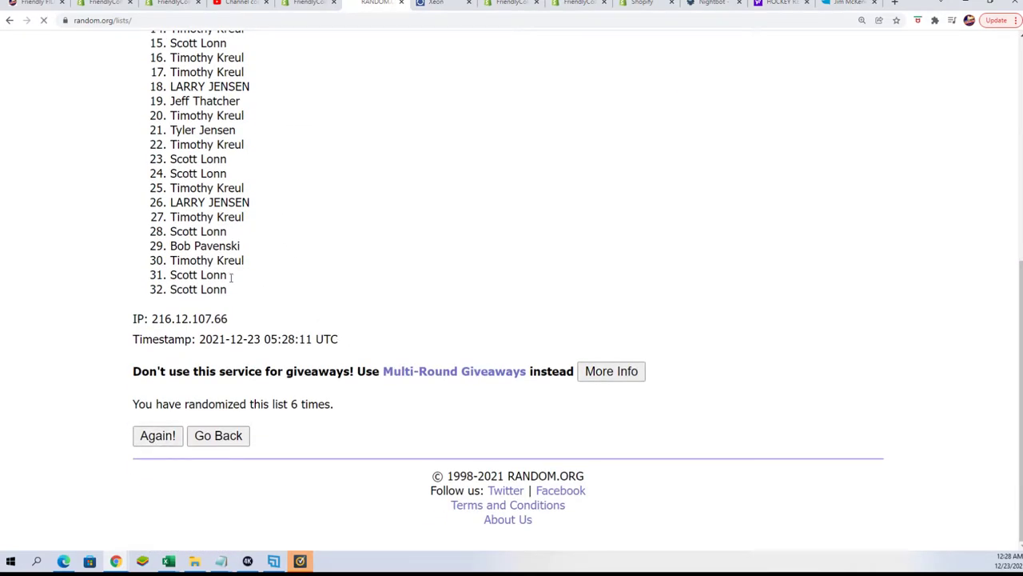
scroll(193, 174, "down", 1)
Step: Select and copy the final shuffled list of 32 owner names
left_click_drag(166, 142, 234, 344)
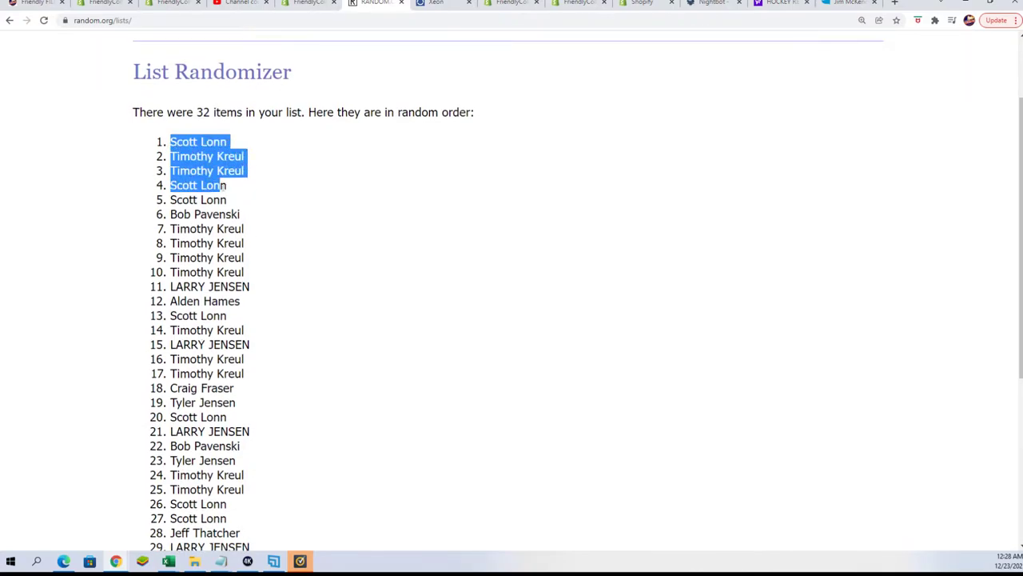
right_click(233, 344)
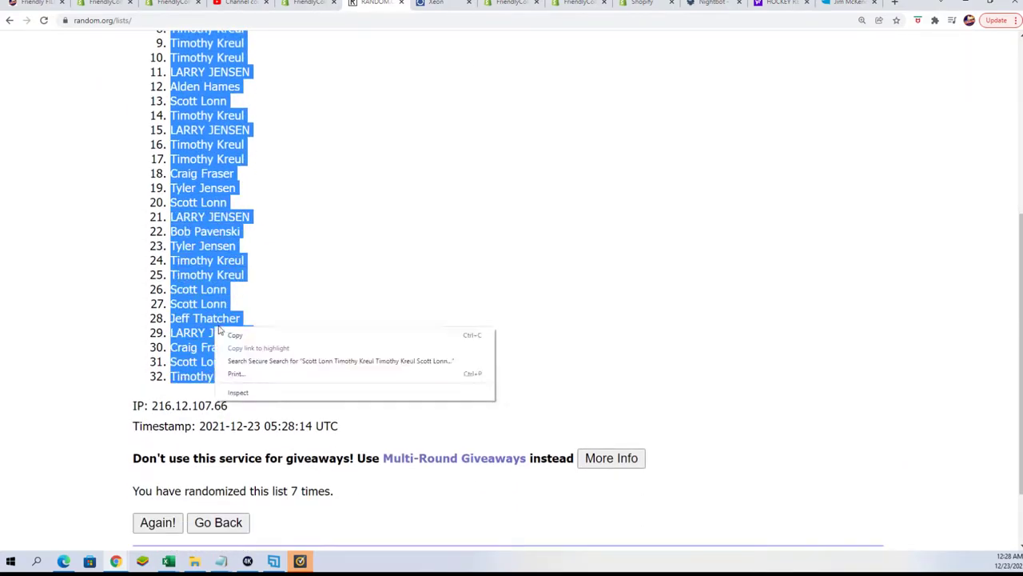
left_click(232, 332)
scroll(348, 484, "up", 2)
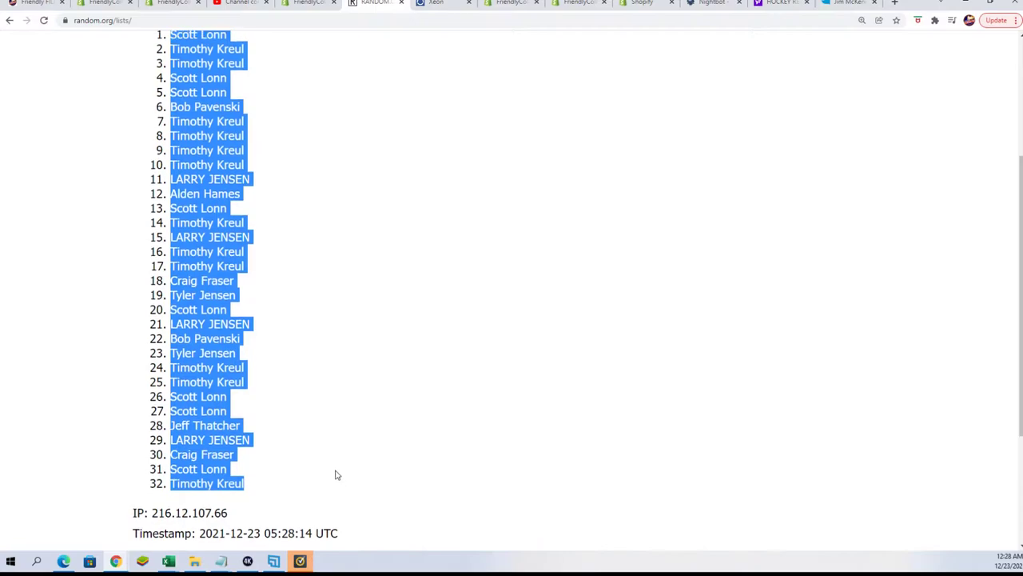
scroll(335, 475, "up", 1)
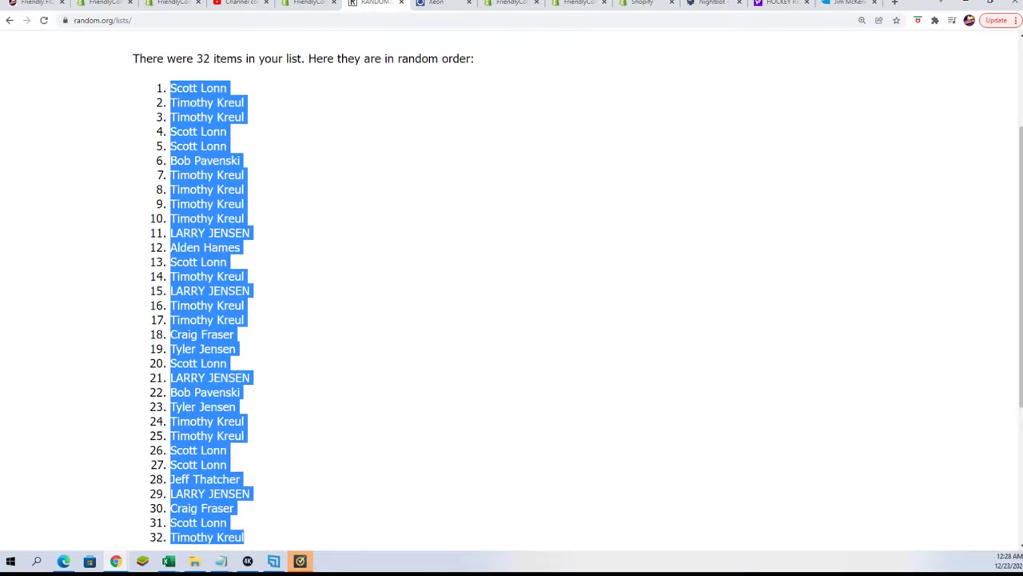
key("alt+Tab")
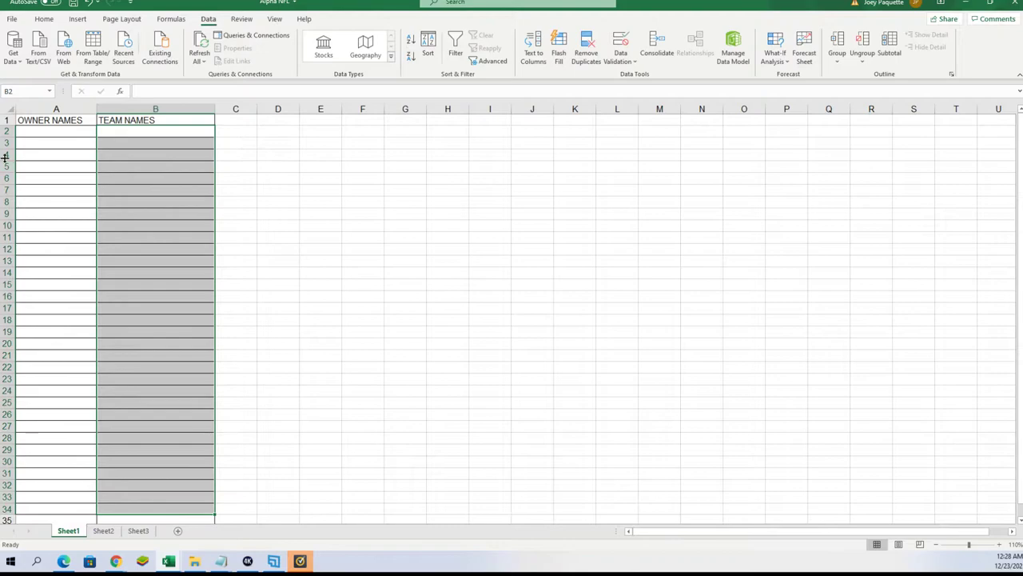
Step: Paste the shuffled owner names into cell A2 as plain text
left_click(41, 131)
right_click(41, 131)
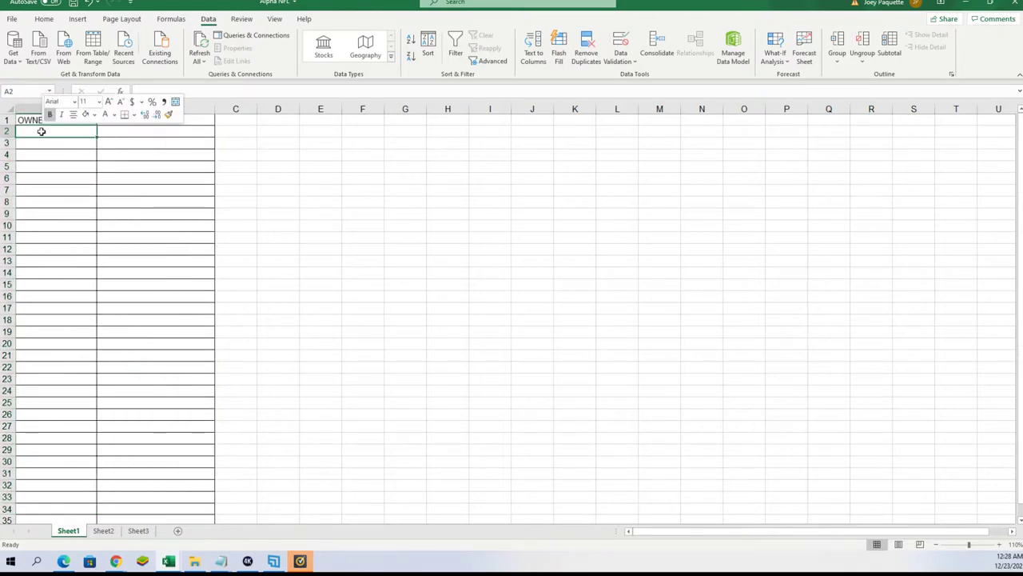
left_click(84, 202)
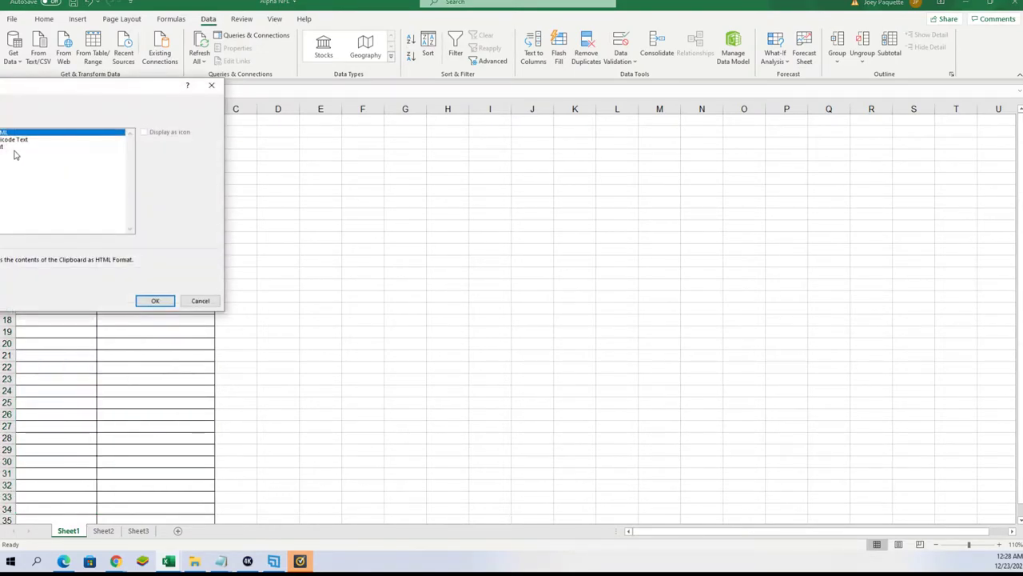
left_click(14, 147)
left_click(155, 300)
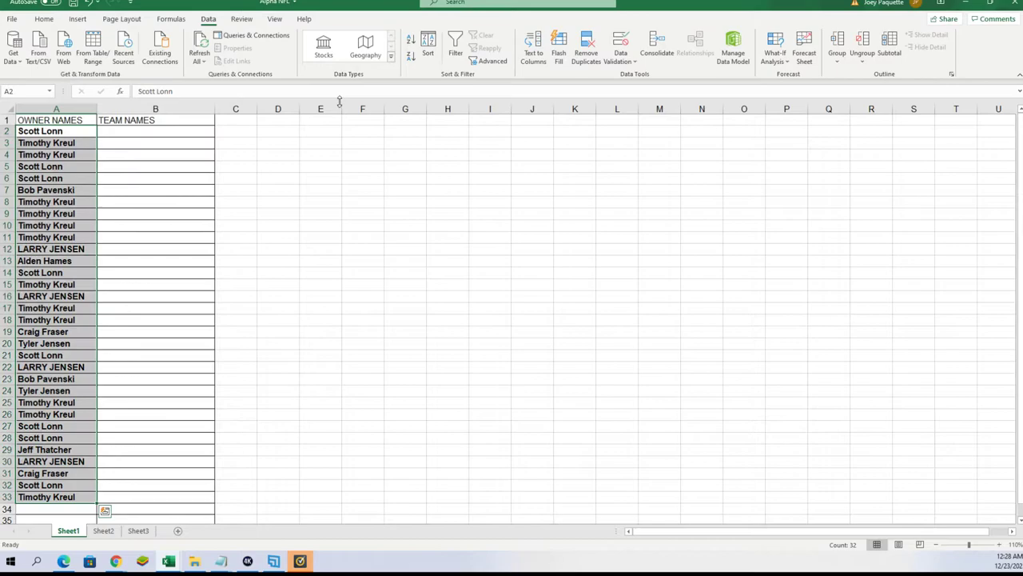
Step: Place Excel beside the browser, select B2 under TEAM NAMES, and reload a blank randomizer form
left_click_drag(360, 7, 693, 14)
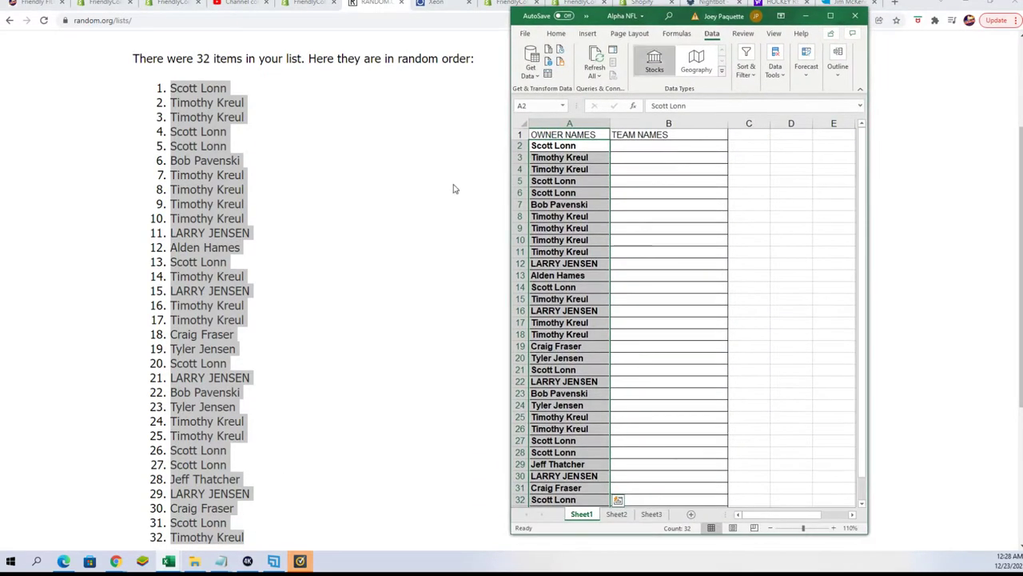
scroll(288, 404, "down", 2)
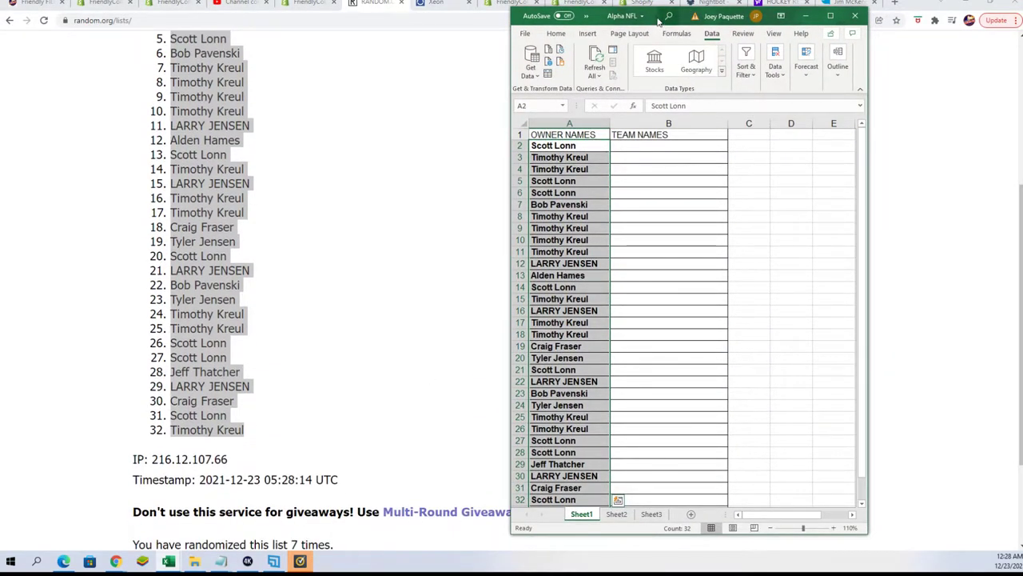
left_click_drag(652, 12, 653, 0)
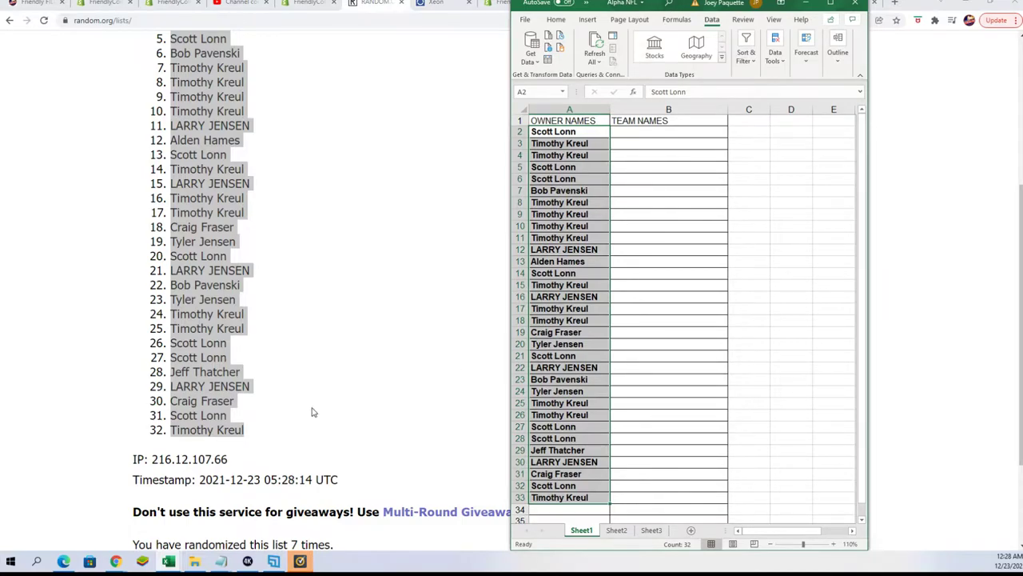
scroll(313, 411, "up", 2)
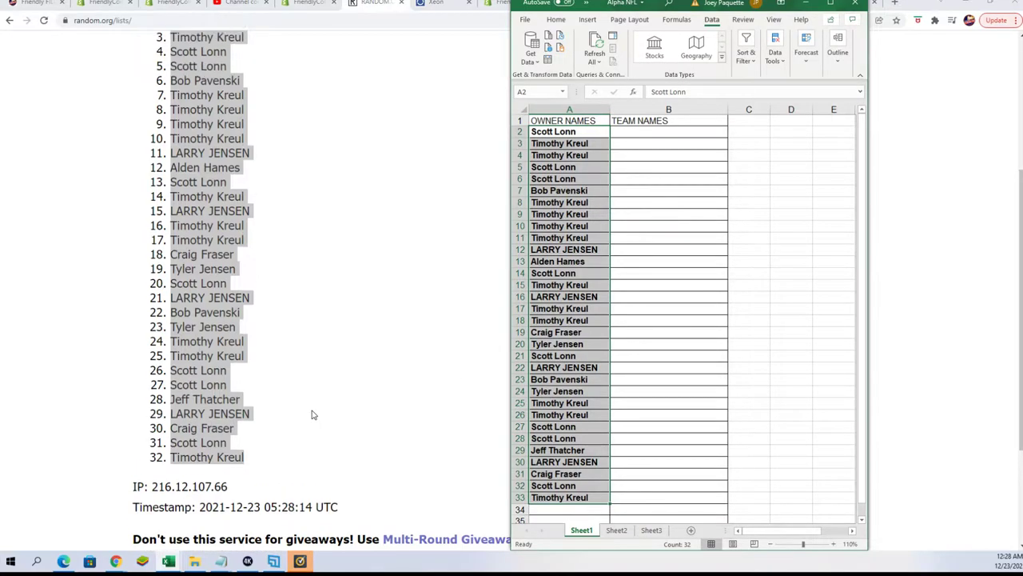
left_click(640, 135)
scroll(310, 352, "down", 1)
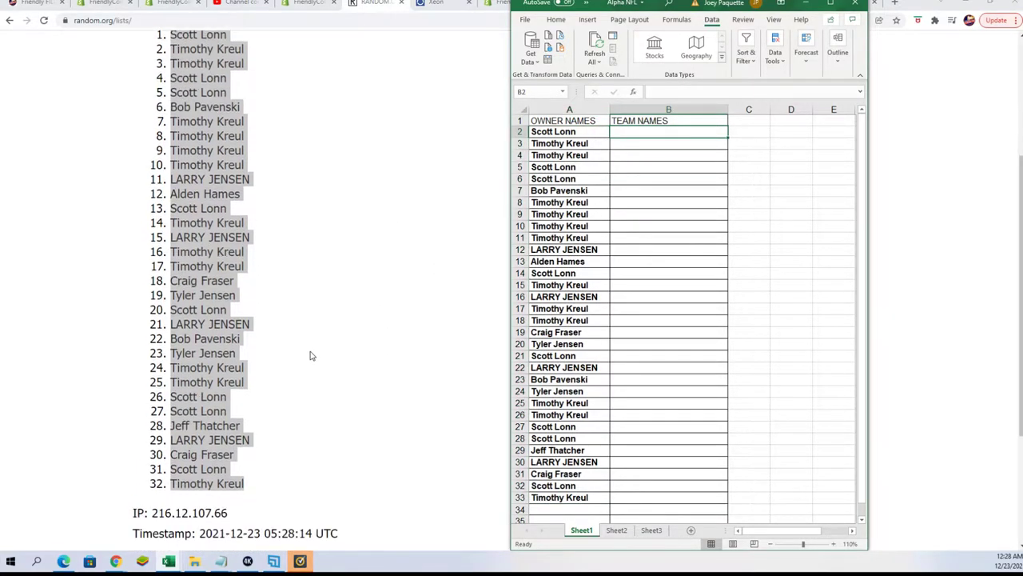
scroll(336, 384, "up", 4)
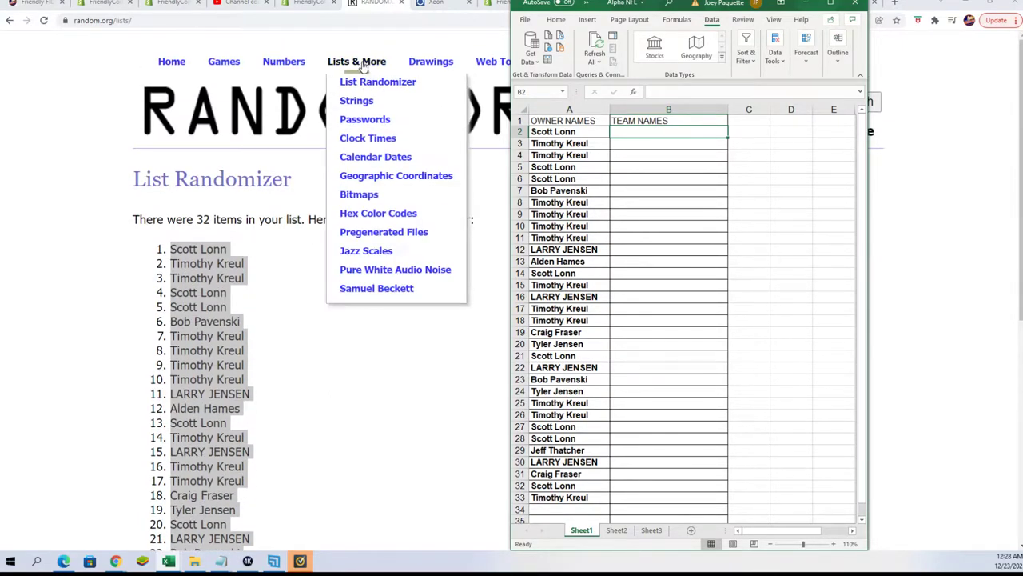
left_click(357, 97)
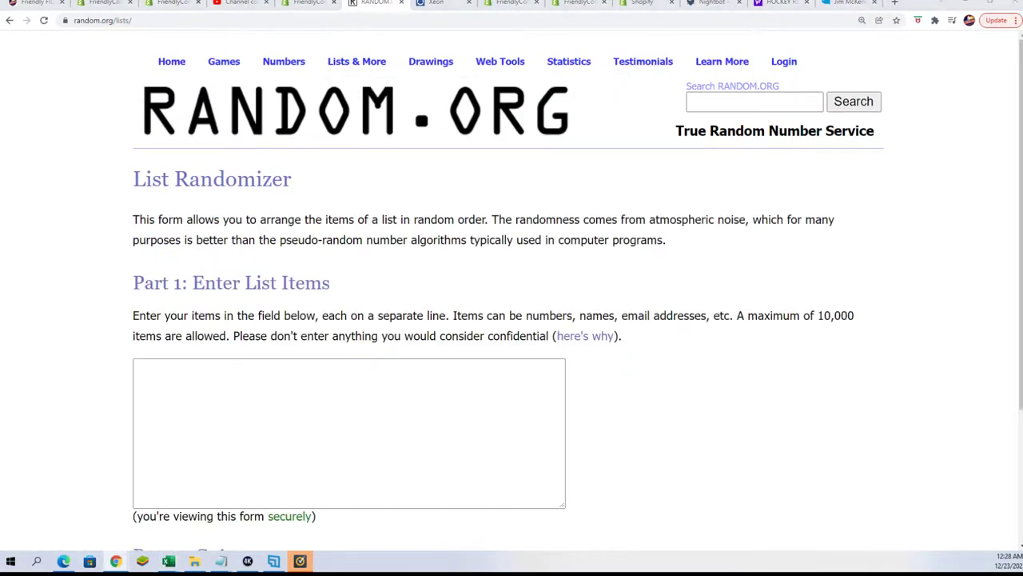
Step: Stretch Notepad to full height and copy the 32 team lines, Arizona Cardinals to Washington Redskins
key("alt+Tab")
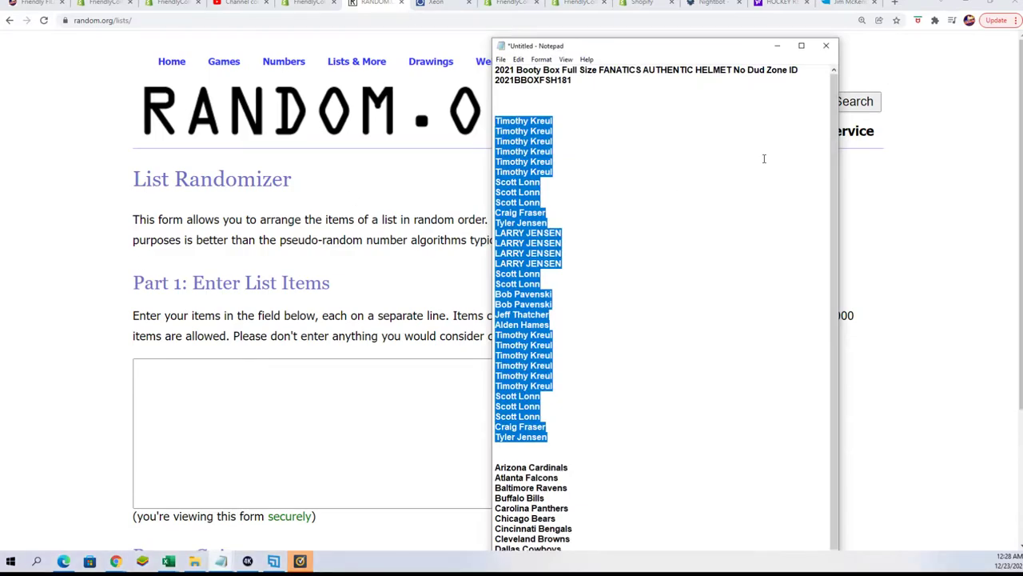
double_click(675, 41)
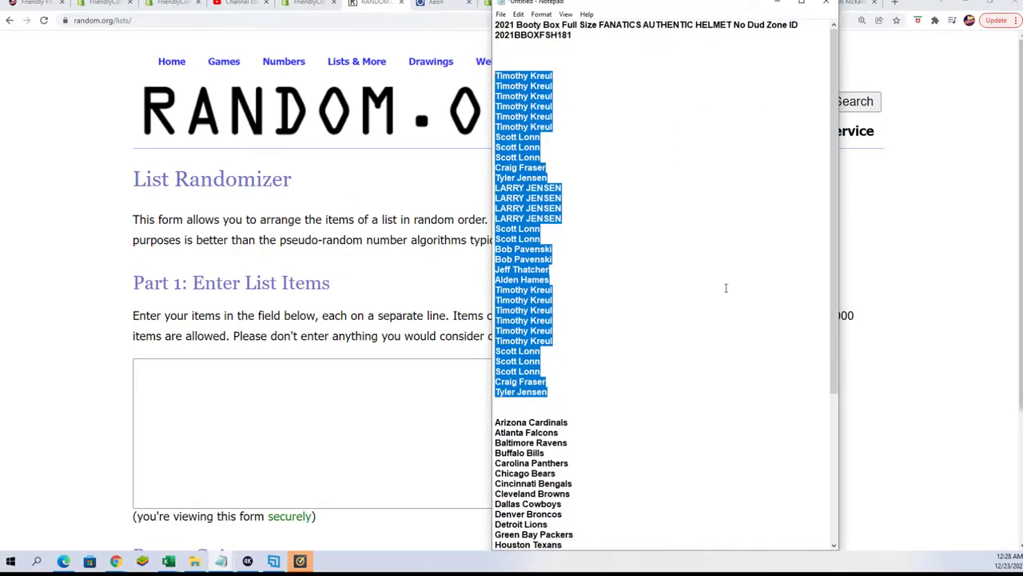
scroll(620, 404, "down", 4)
scroll(614, 434, "down", 3)
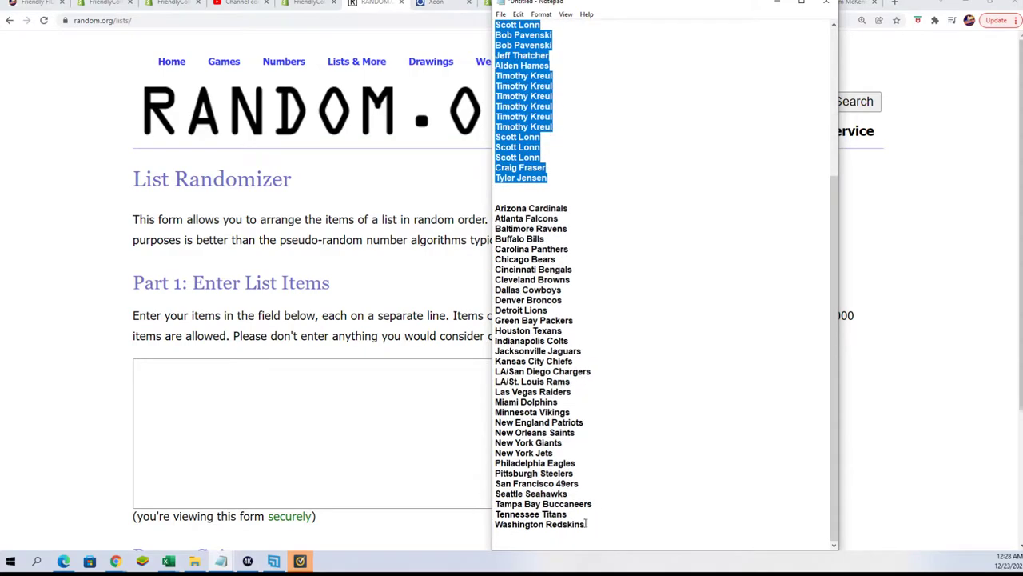
left_click_drag(588, 524, 495, 208)
right_click(521, 242)
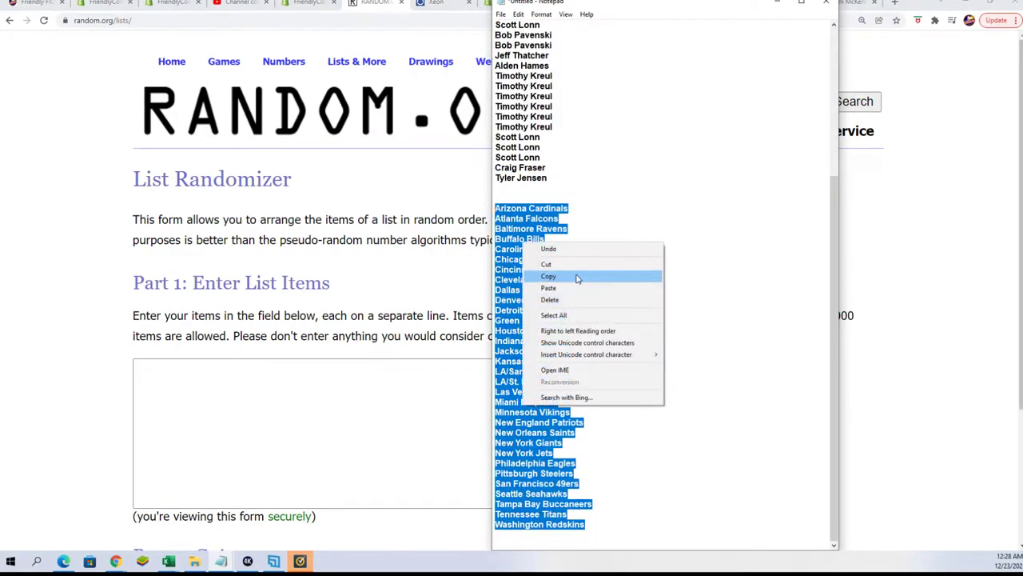
left_click(577, 278)
left_click(235, 367)
Step: Paste the 32 NFL team names into the randomizer and randomize them
right_click(236, 369)
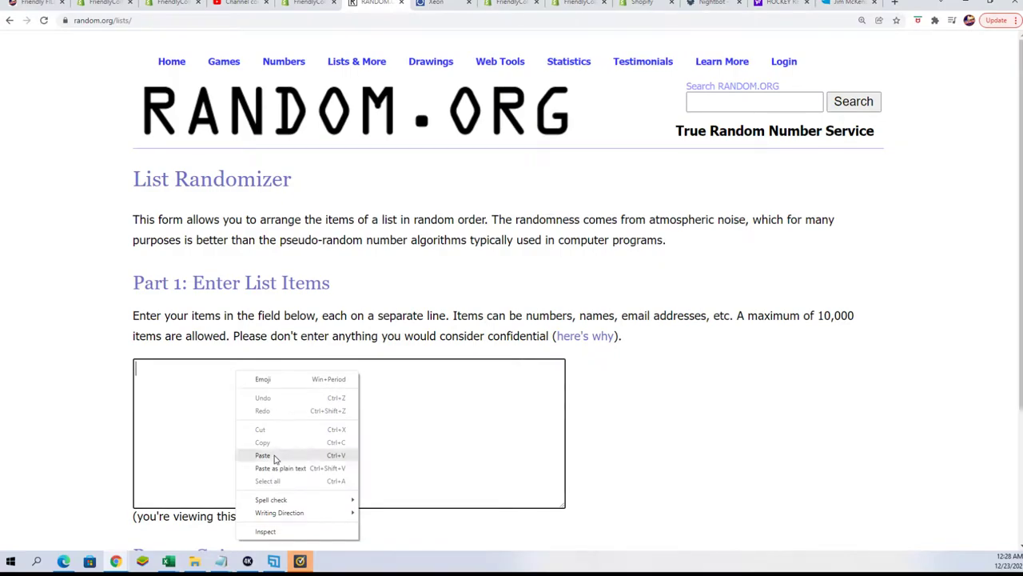
left_click(263, 455)
scroll(704, 384, "down", 3)
left_click(171, 435)
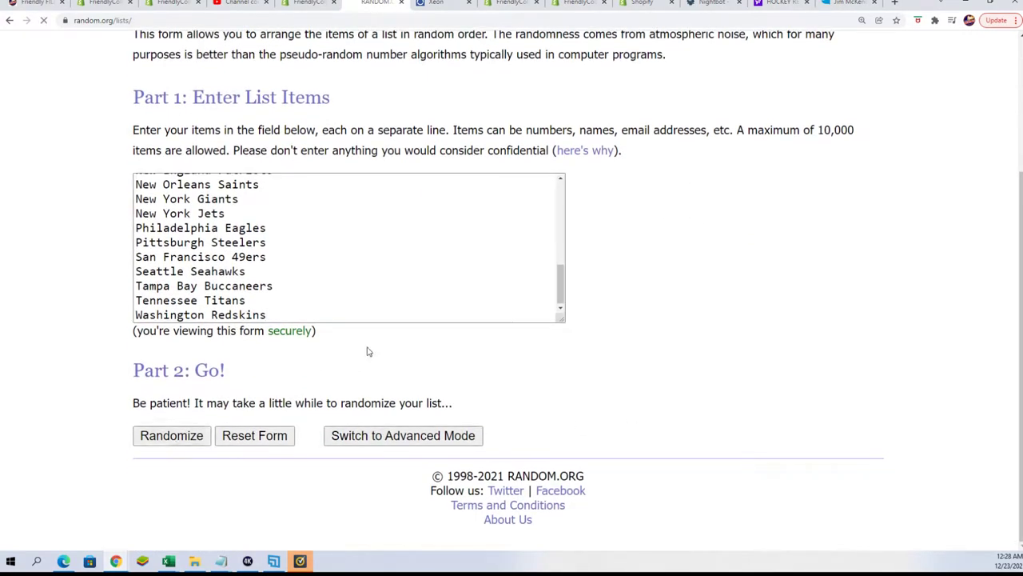
Step: Reshuffle the team list six more times with Again!
scroll(368, 352, "down", 10)
left_click(171, 435)
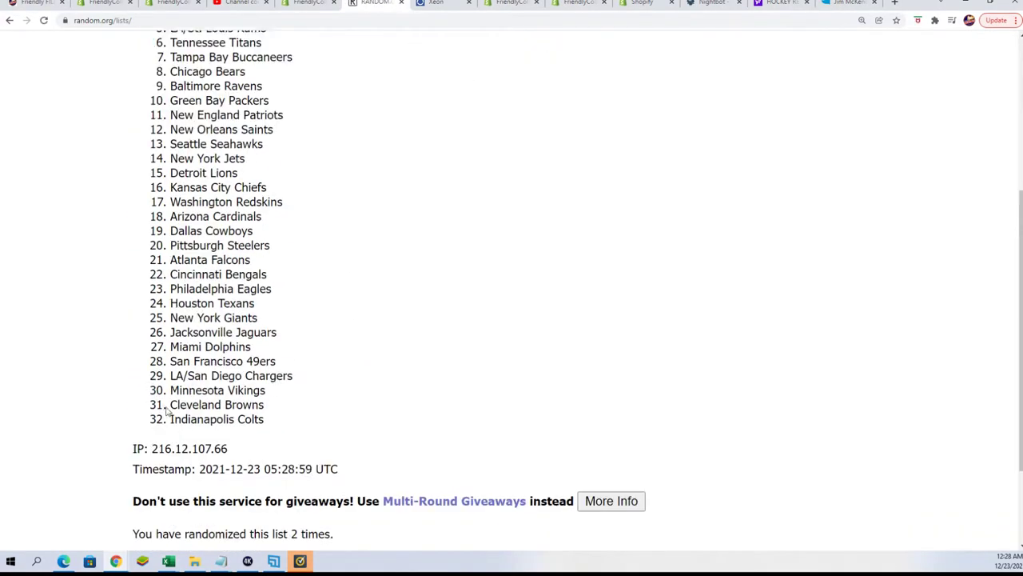
left_click(157, 435)
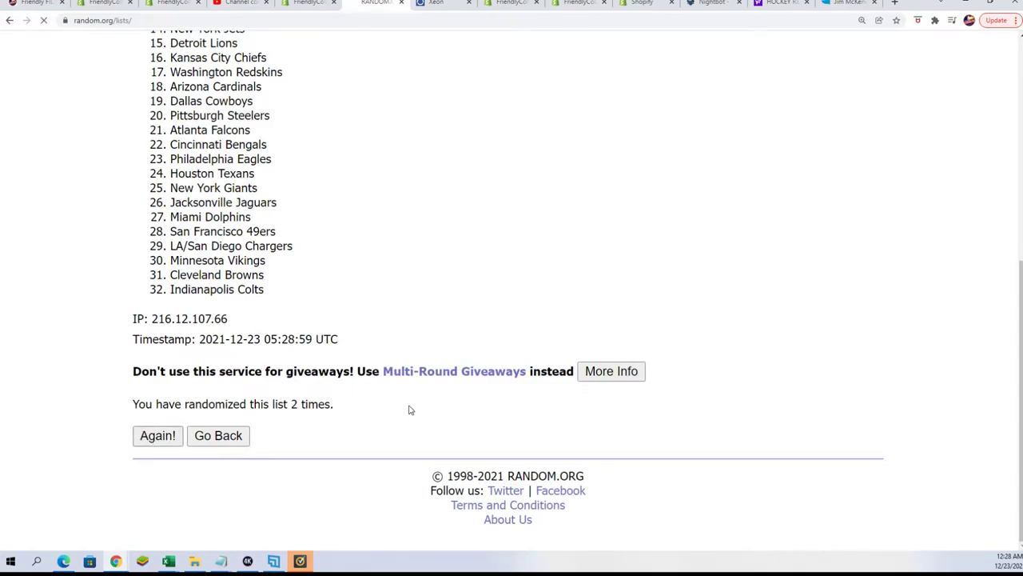
left_click(166, 437)
scroll(489, 440, "down", 3)
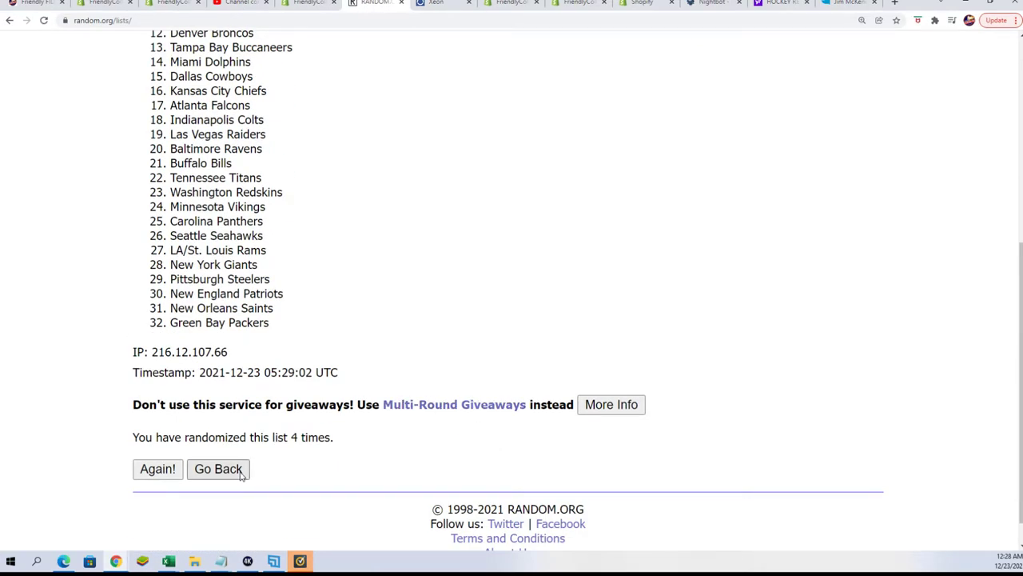
left_click(166, 472)
scroll(299, 471, "down", 3)
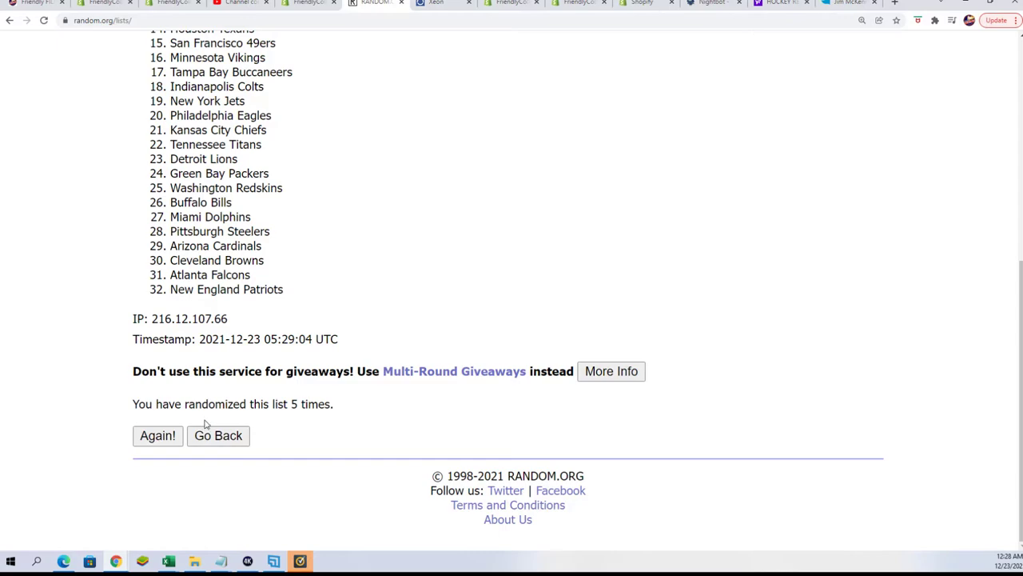
left_click(157, 436)
scroll(297, 453, "down", 4)
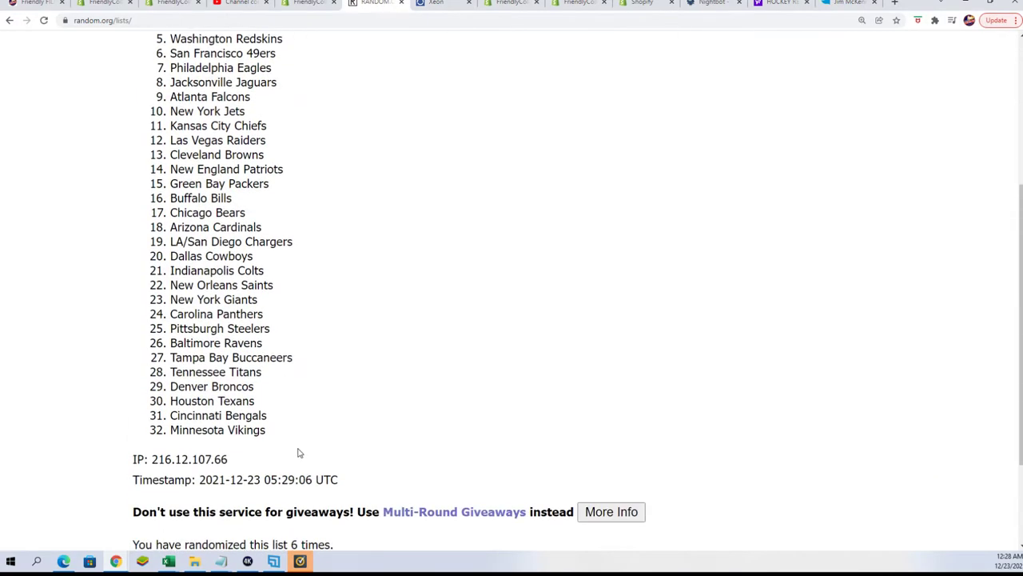
scroll(336, 523, "down", 1)
left_click(147, 442)
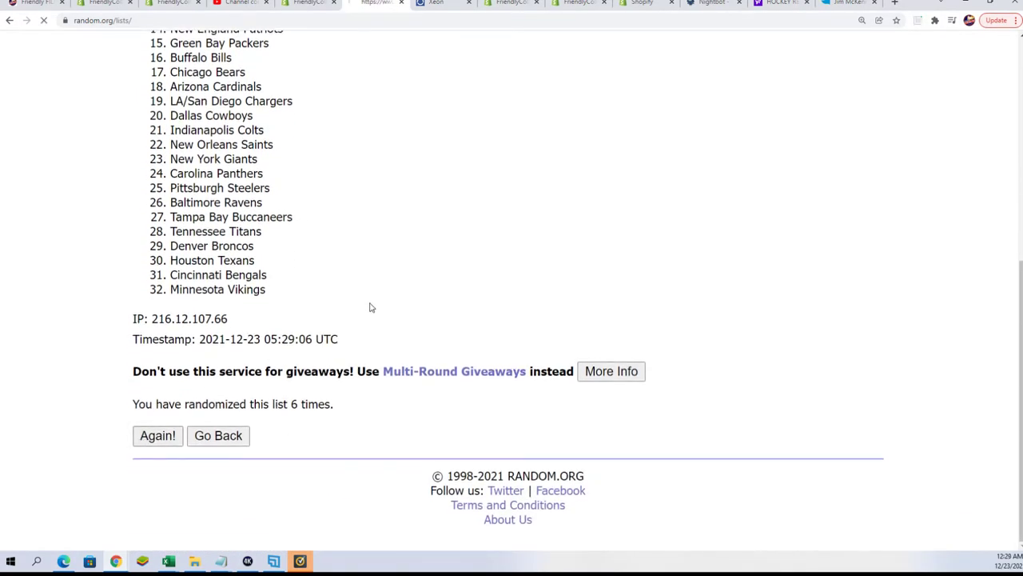
scroll(375, 283, "down", 1)
Step: Select and copy the final team order, Minnesota Vikings through Buffalo Bills
left_click_drag(170, 142, 268, 487)
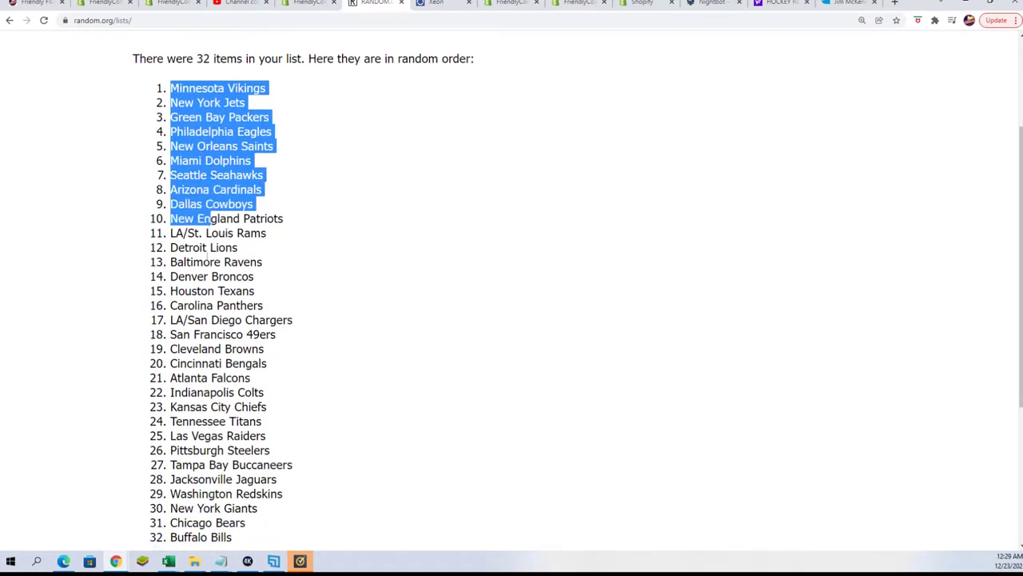
right_click(242, 449)
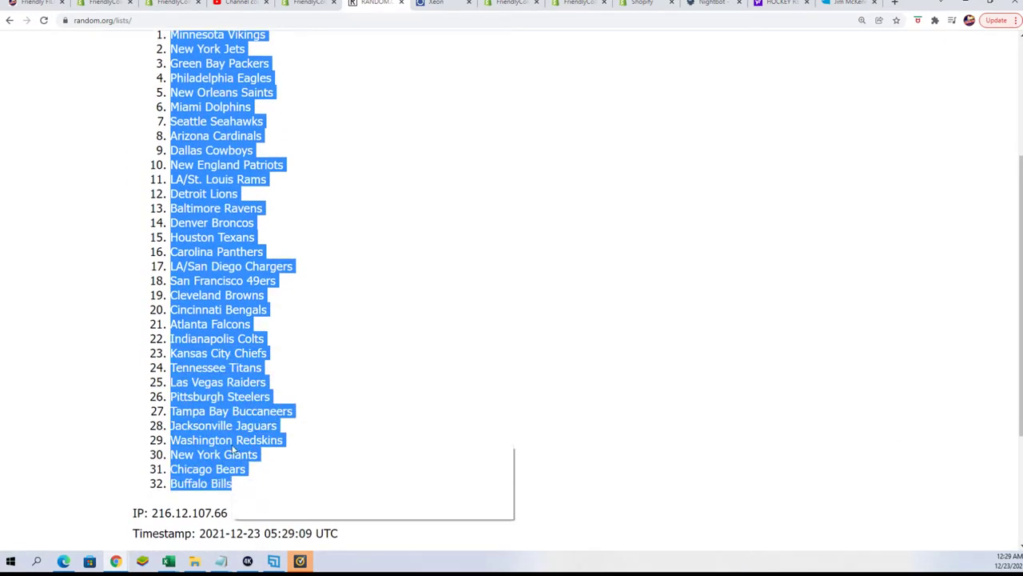
left_click(263, 458)
scroll(369, 466, "down", 3)
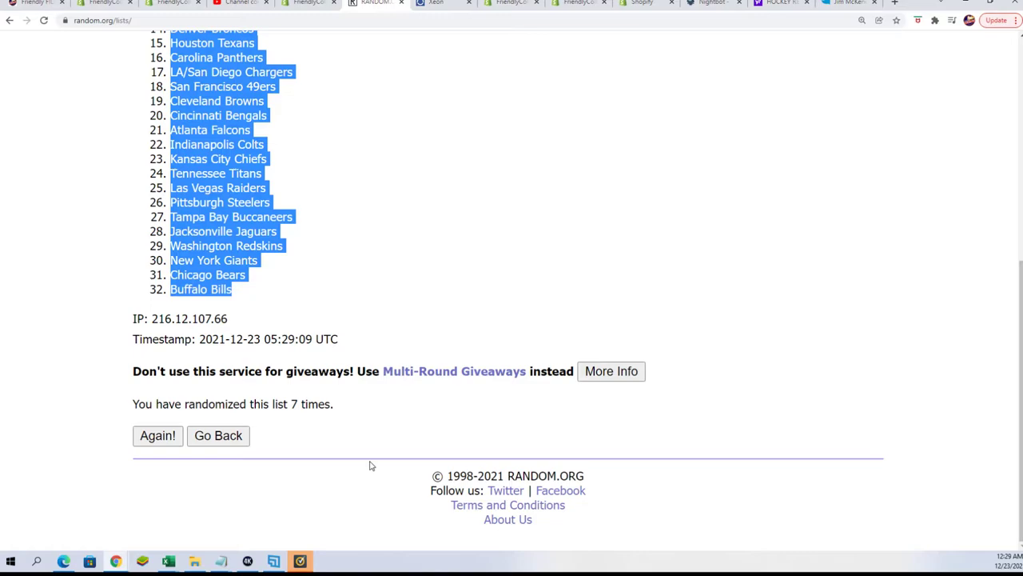
scroll(370, 464, "up", 3)
scroll(368, 461, "up", 1)
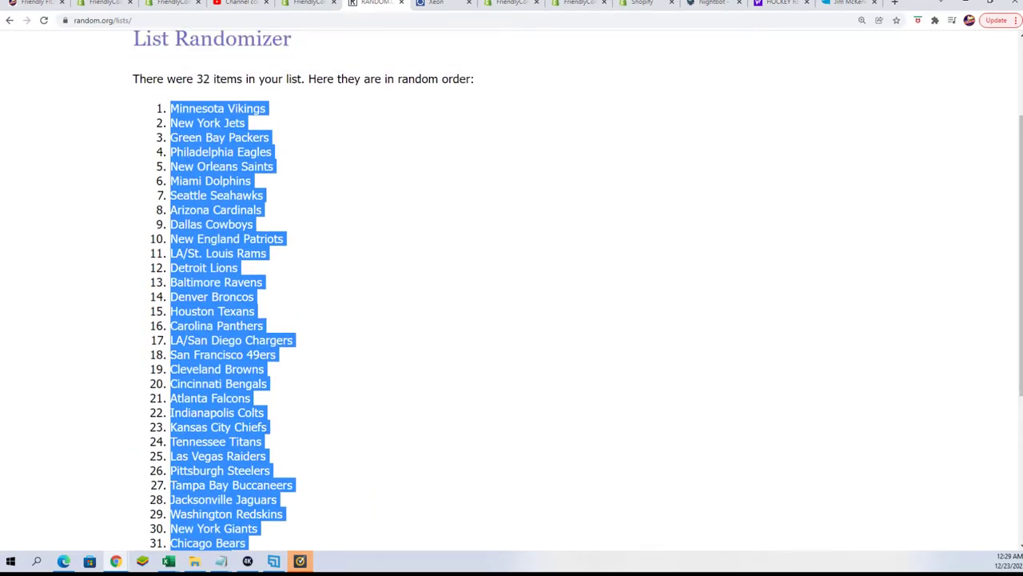
Step: Paste Special the shuffled teams into B2 as Text, then maximize the Excel window
key("alt+Tab")
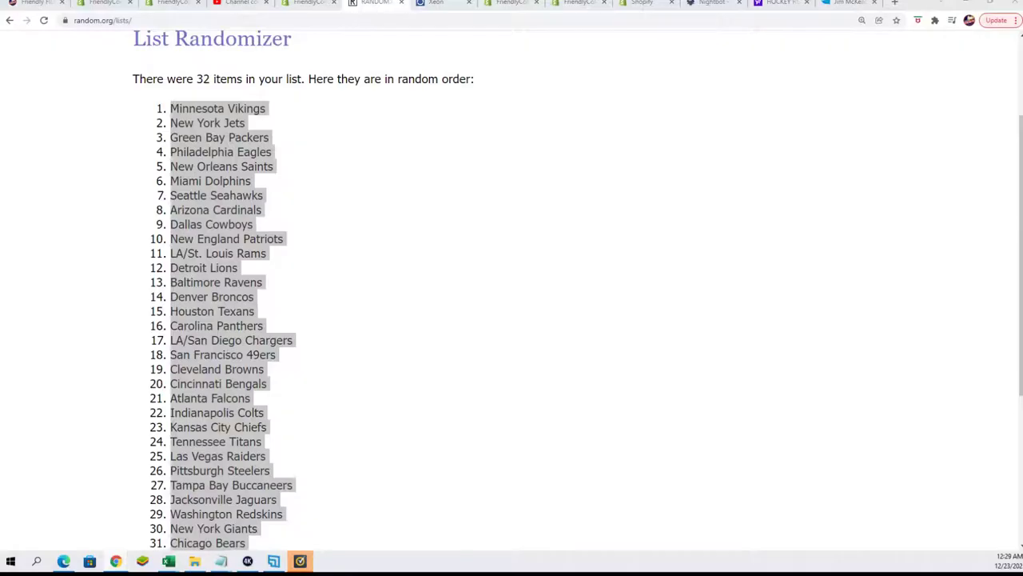
key("alt+Tab")
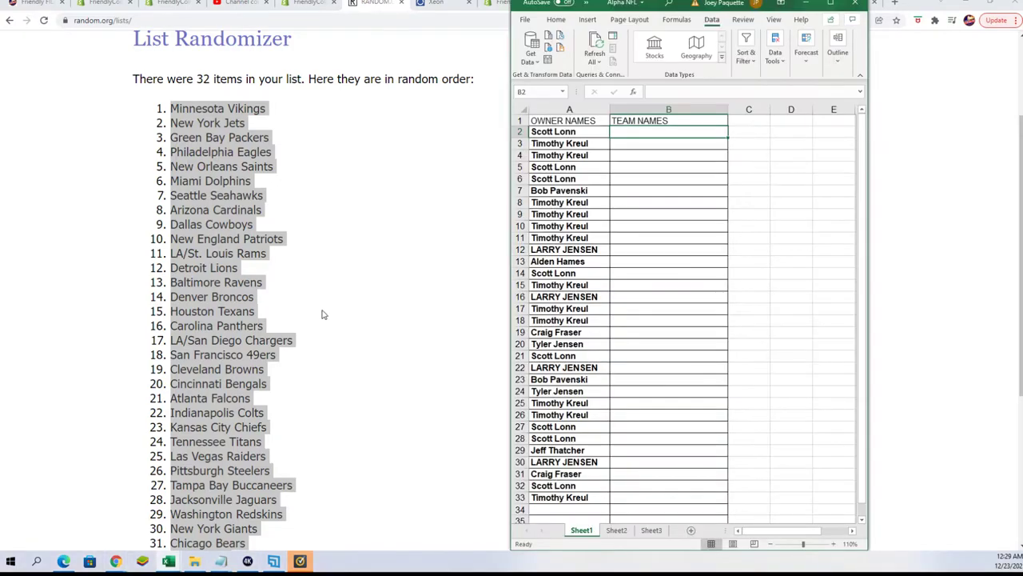
right_click(617, 132)
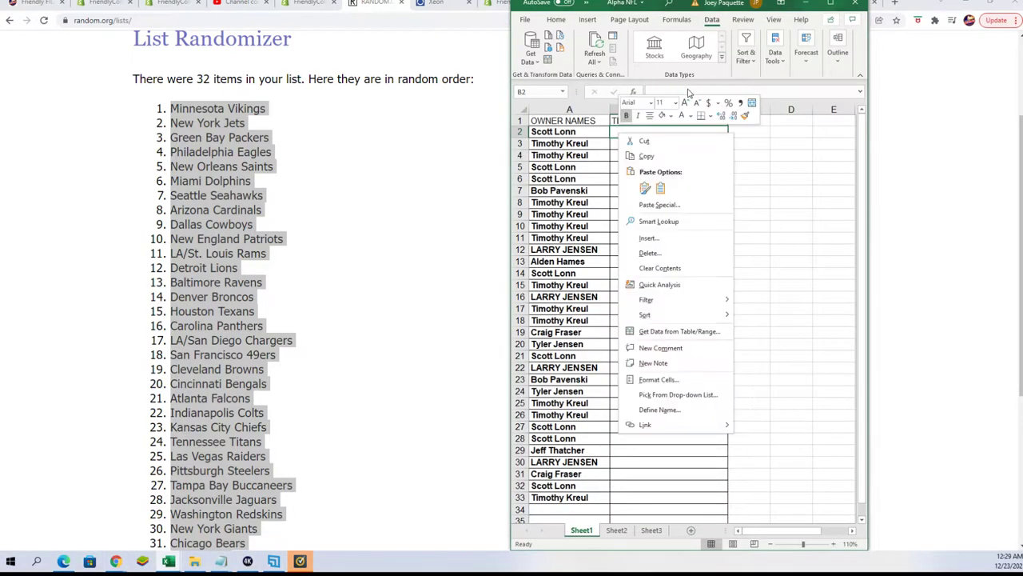
left_click(658, 204)
key("Down")
key("Down")
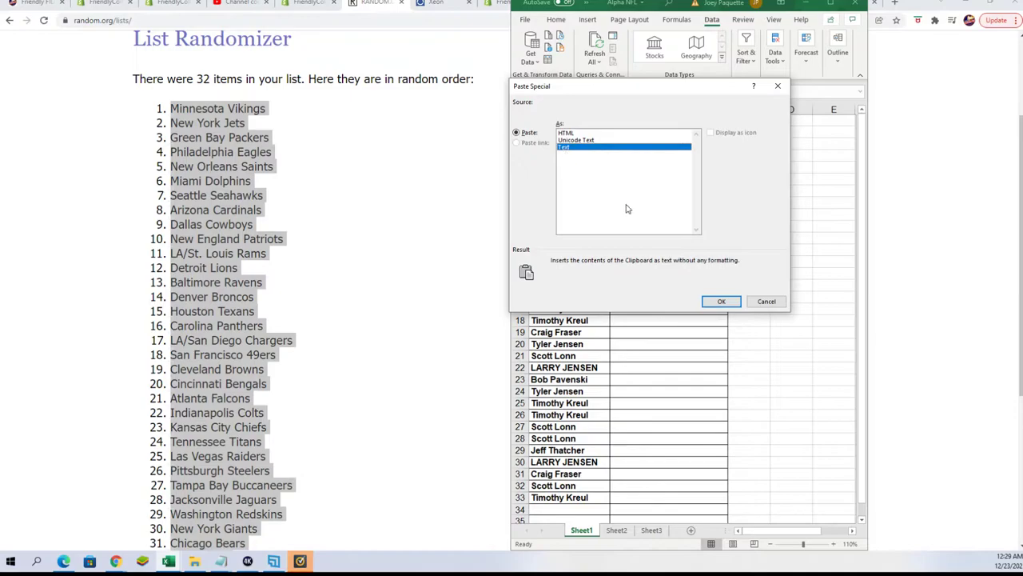
left_click(720, 303)
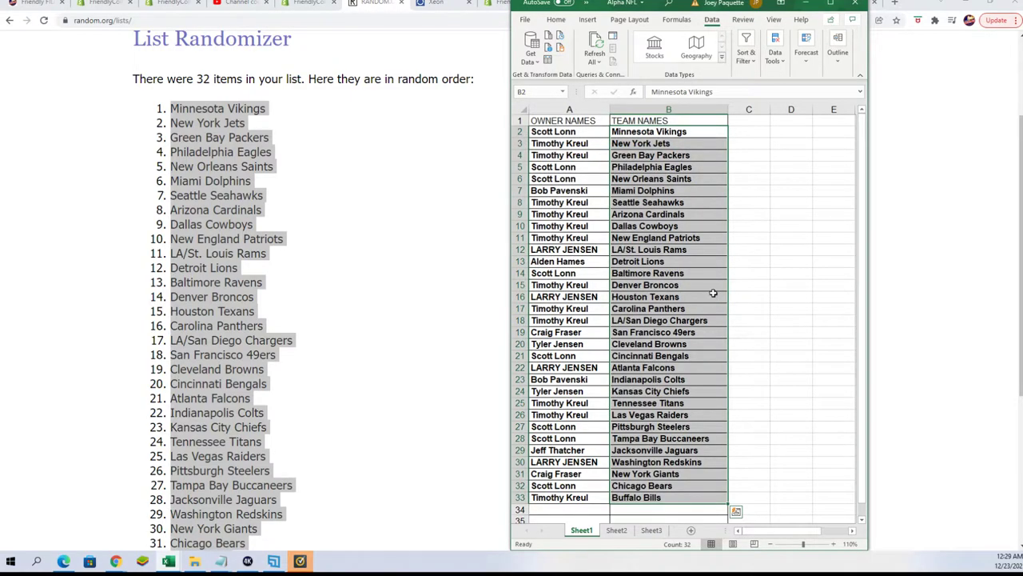
left_click(832, 7)
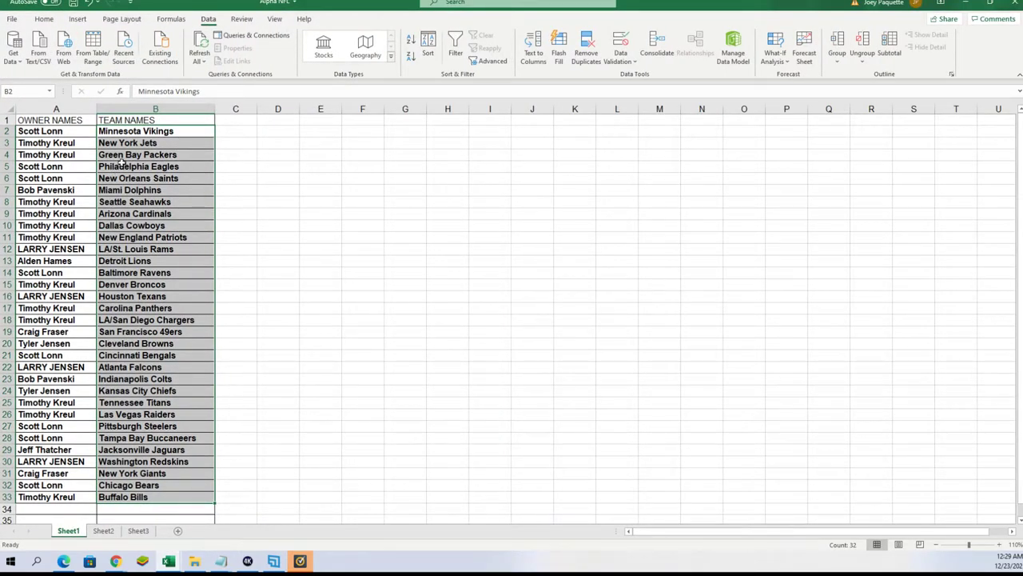
Step: Select A1:B33 and sort it by TEAM NAMES, cell values, A to Z
left_click_drag(74, 120, 160, 506)
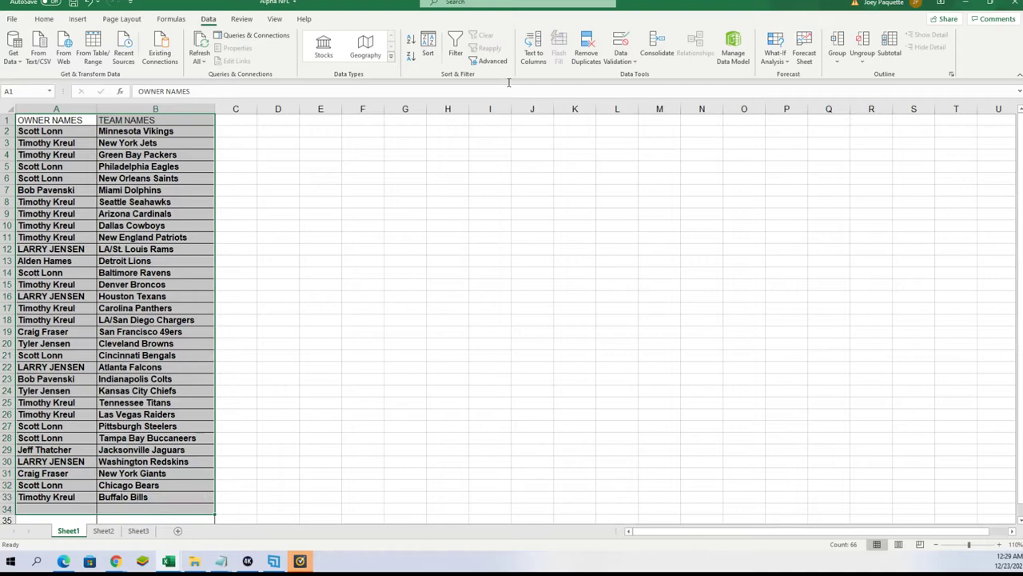
left_click(432, 52)
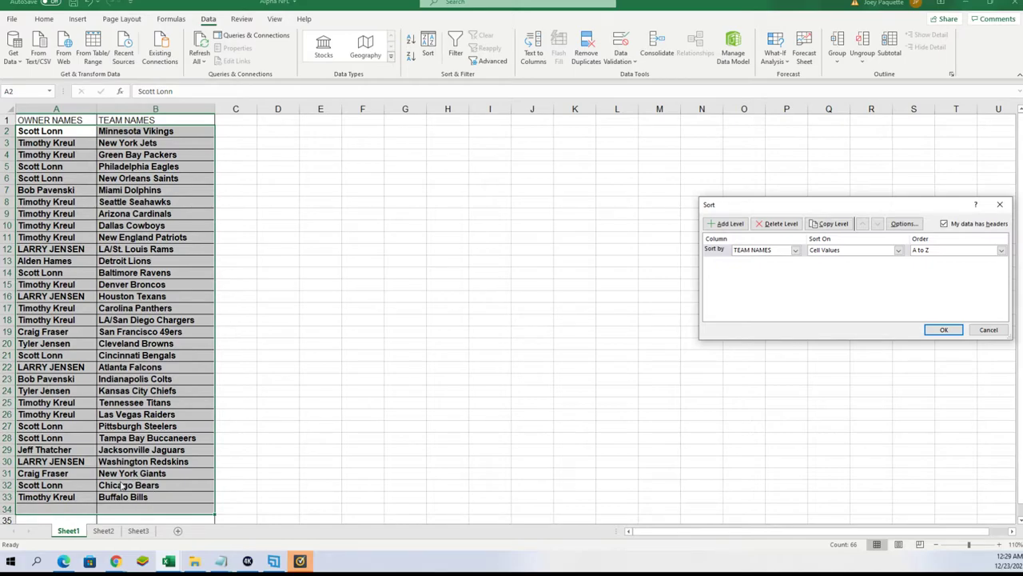
left_click(928, 329)
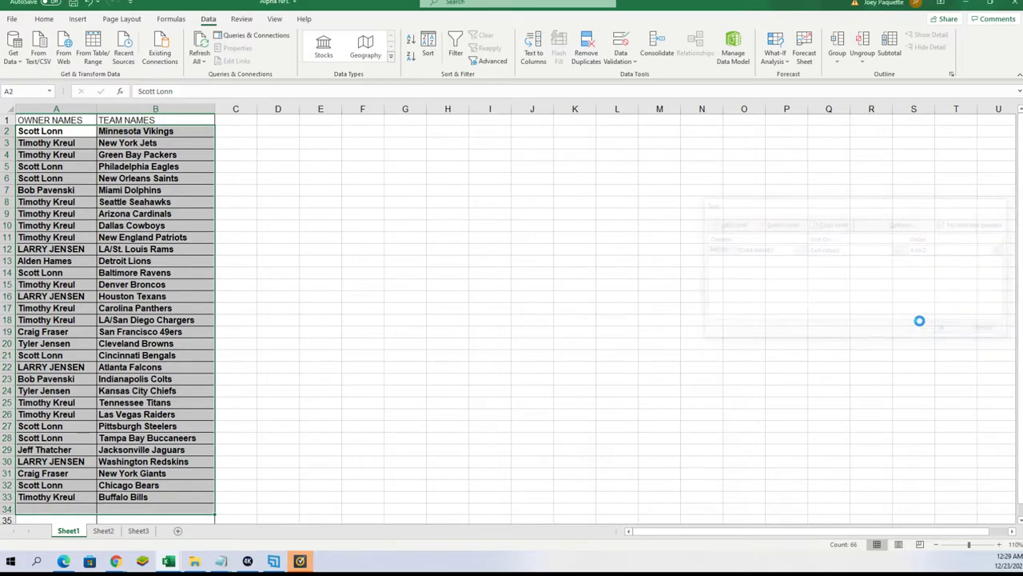